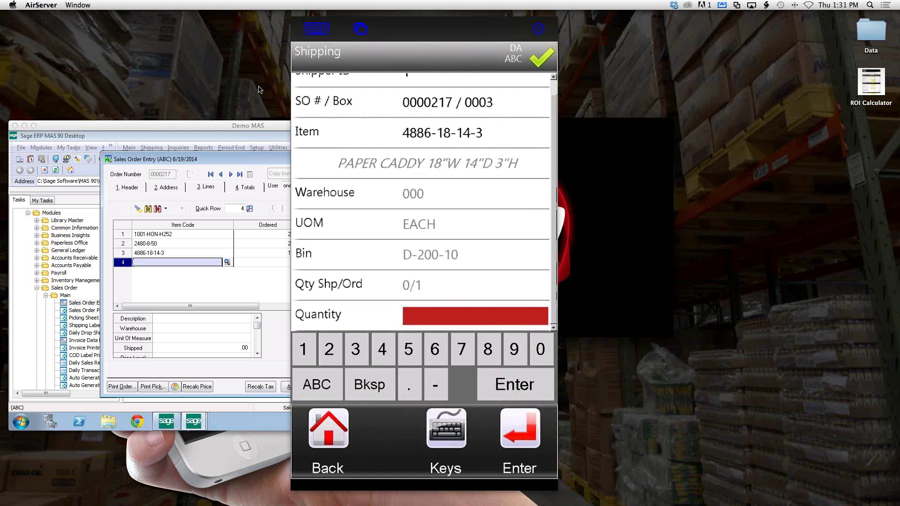
Enter a shipped quantity of 1 for item 4886-18-14-3 in box 0003 and finish the item entry.
text(1)
key(Return)
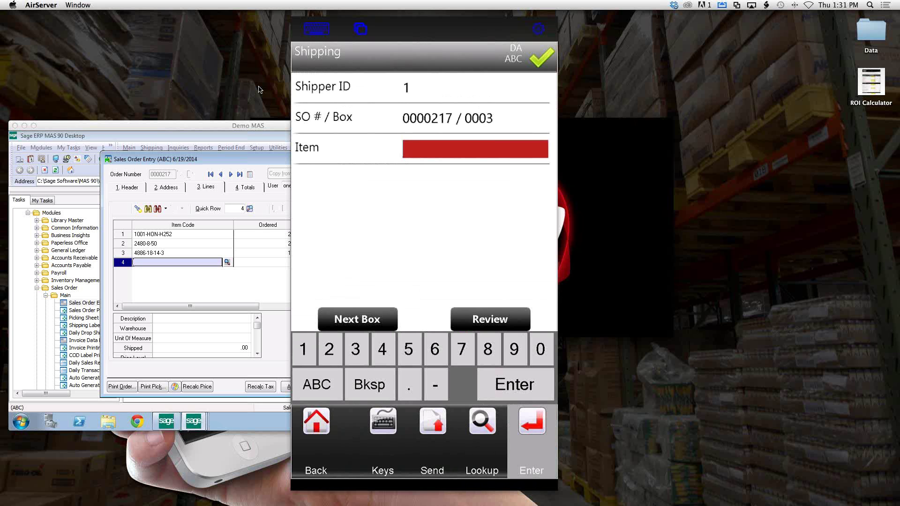
key(Return)
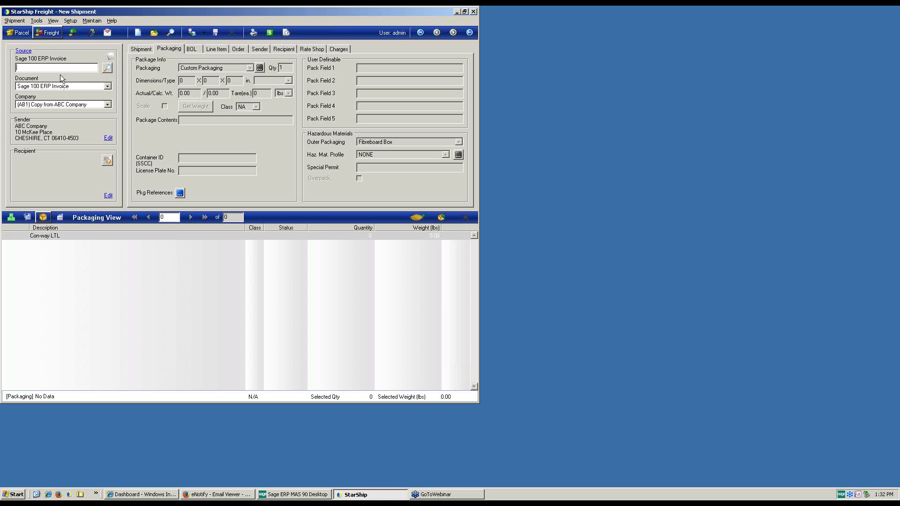
Switch to StarShip Freight, load the sales order into a new shipment, and expand every box to show its packed items.
text(217)
key(Return)
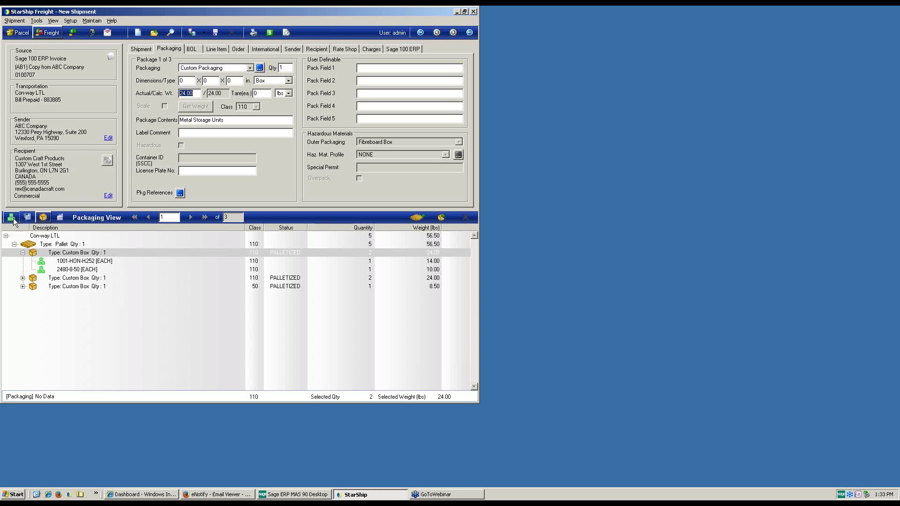
right_click(23, 253)
click(34, 258)
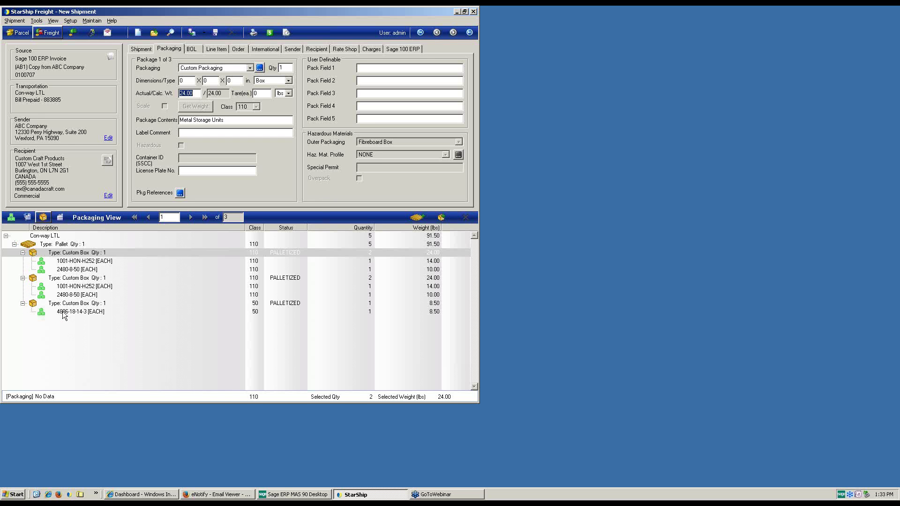
Inspect the commodity and certificate of origin details of line item 1001-HON-H252, leaving them unchanged.
click(44, 262)
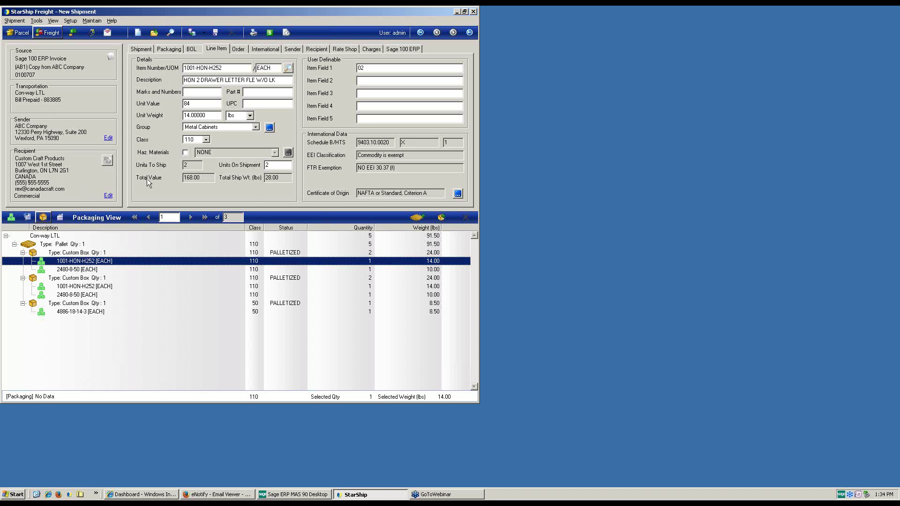
click(458, 193)
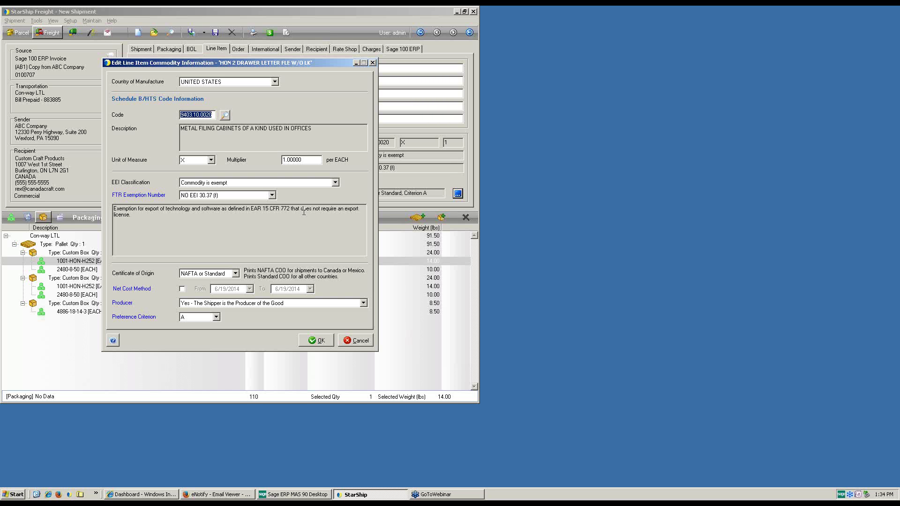
click(373, 62)
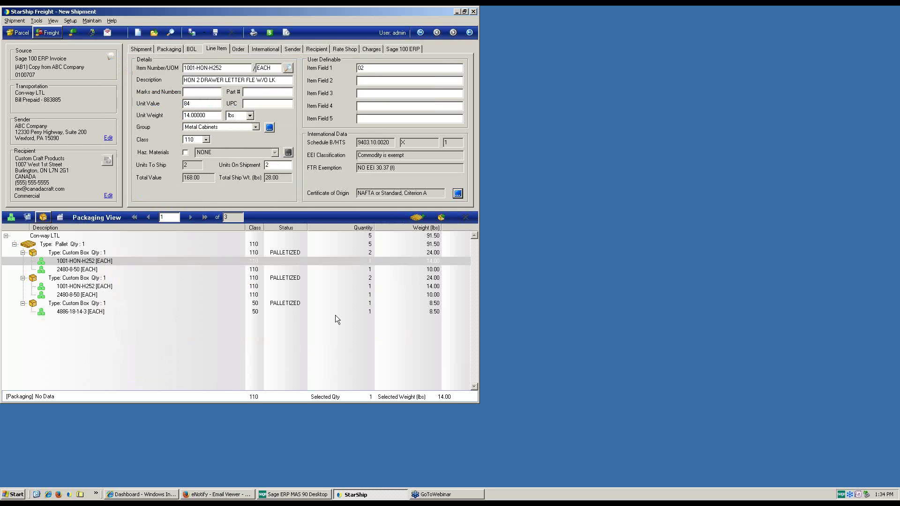
Rate shop the shipment across all carriers, then process it with Con-way LTL.
click(270, 34)
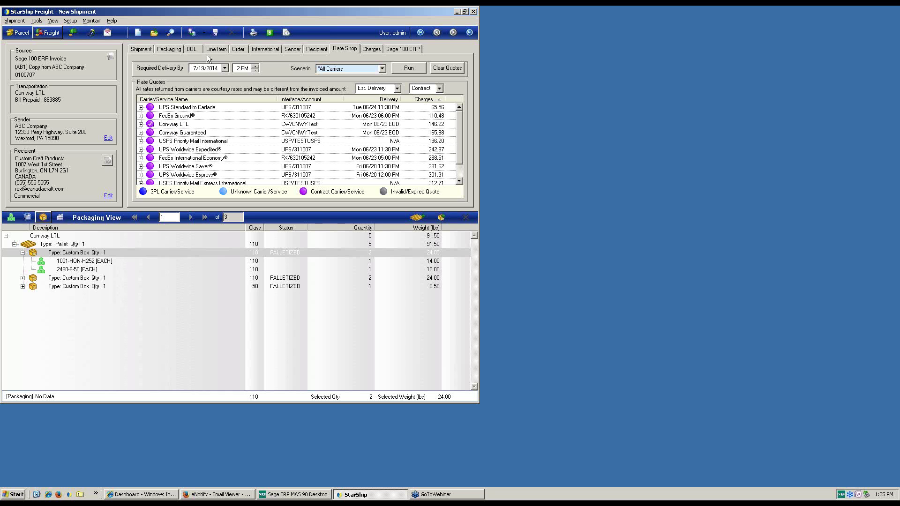
click(193, 33)
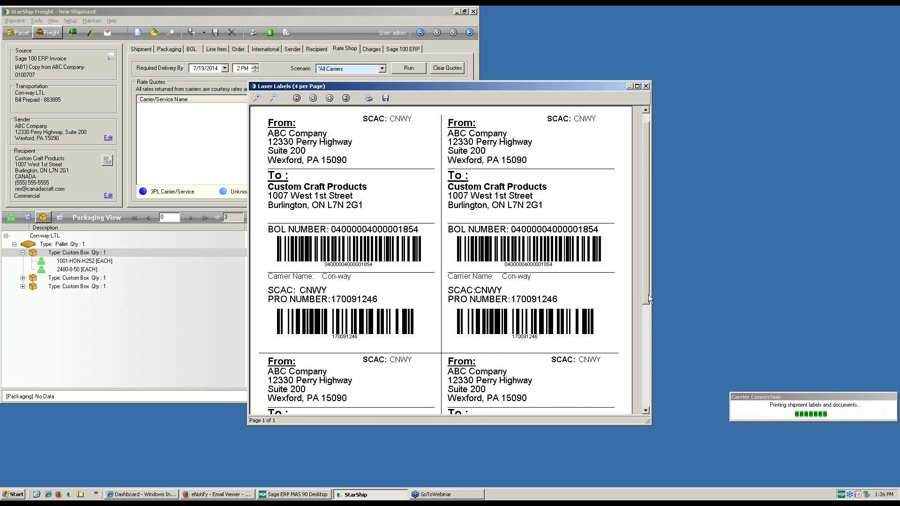
Review and close the label, letter of instruction, packing list, NAFTA certificate, commercial invoice and bill of lading previews.
scroll(640, 141, down, 1)
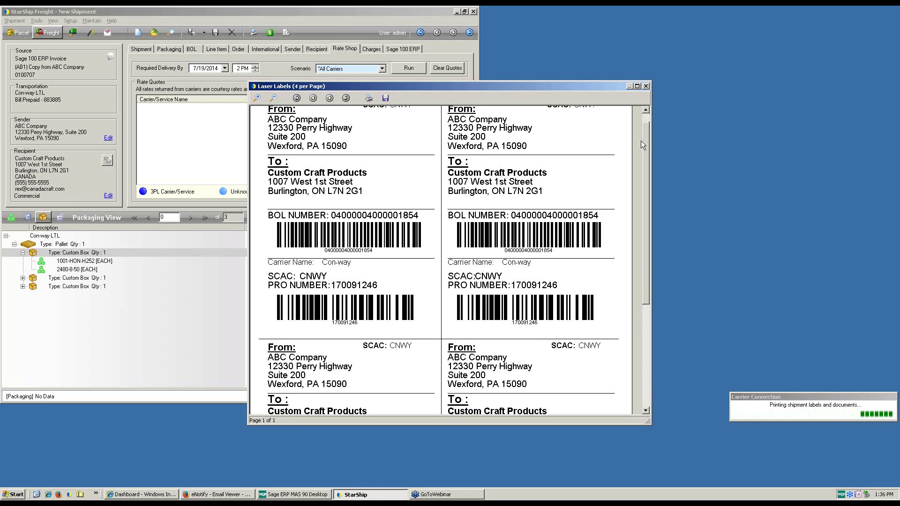
click(647, 86)
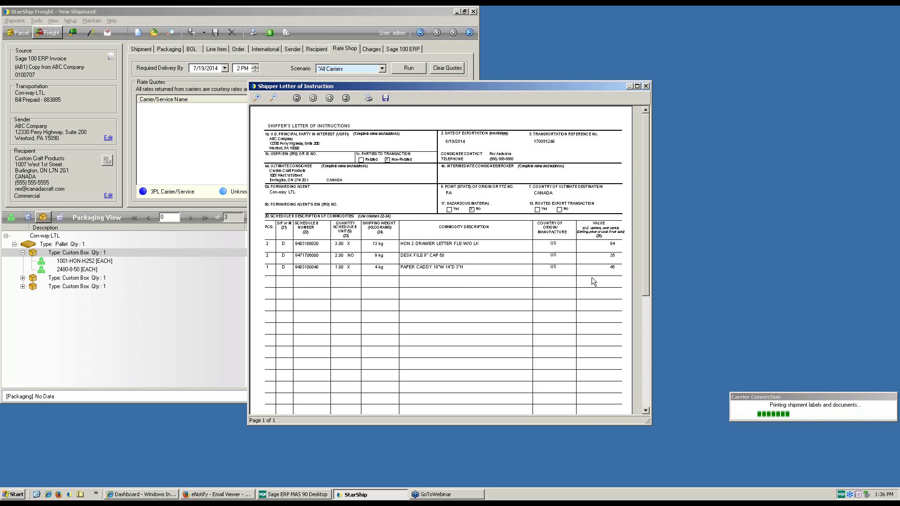
click(645, 86)
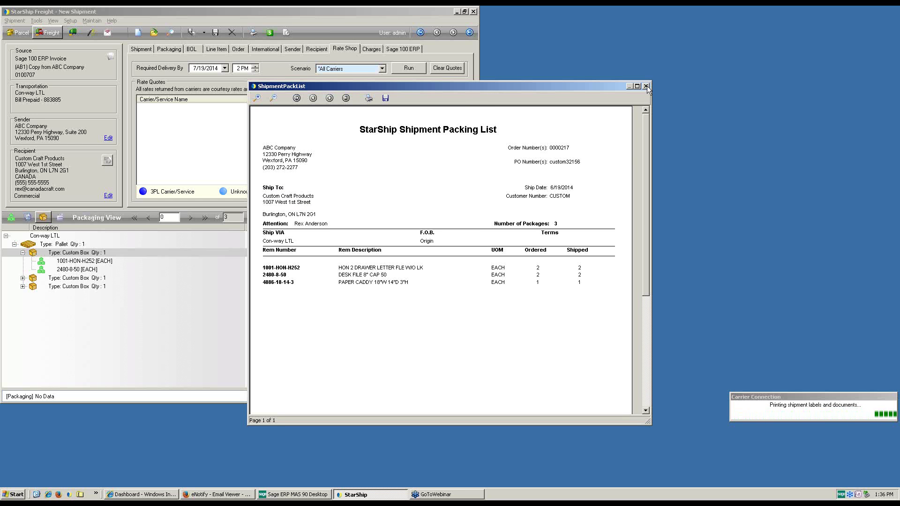
click(646, 87)
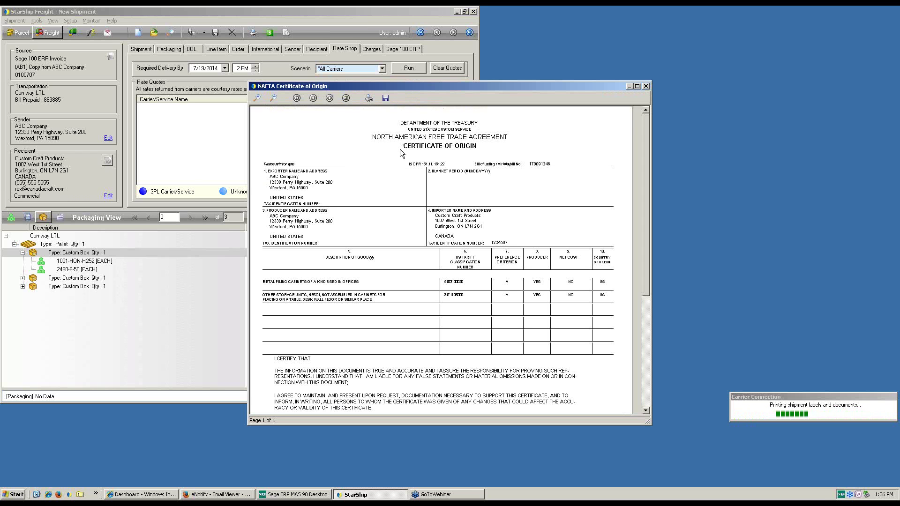
click(646, 87)
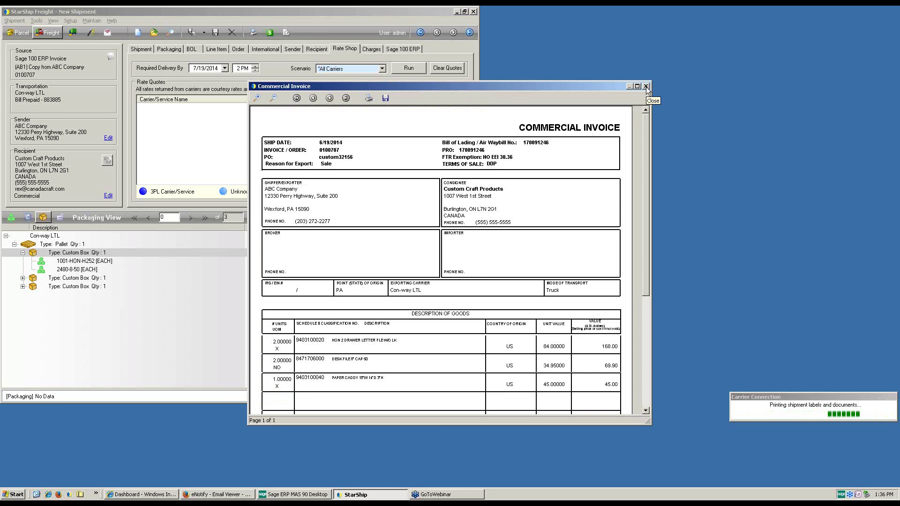
click(645, 87)
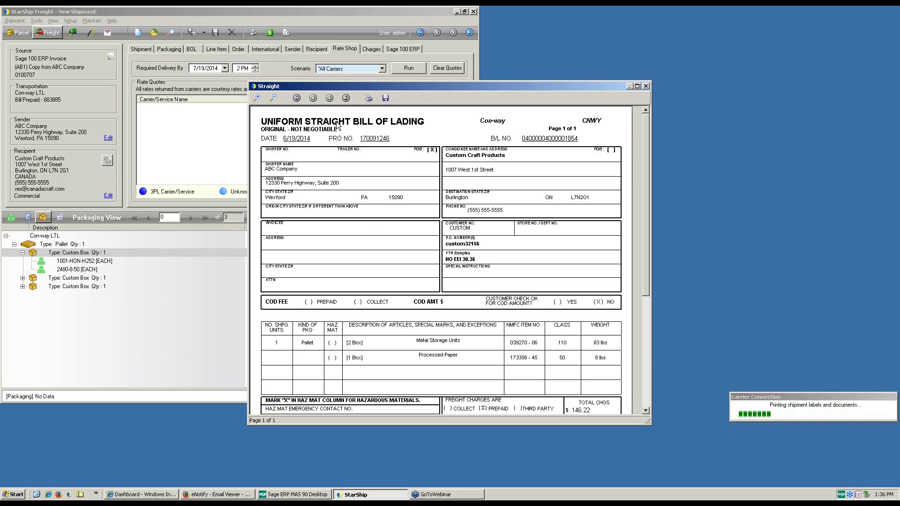
click(645, 86)
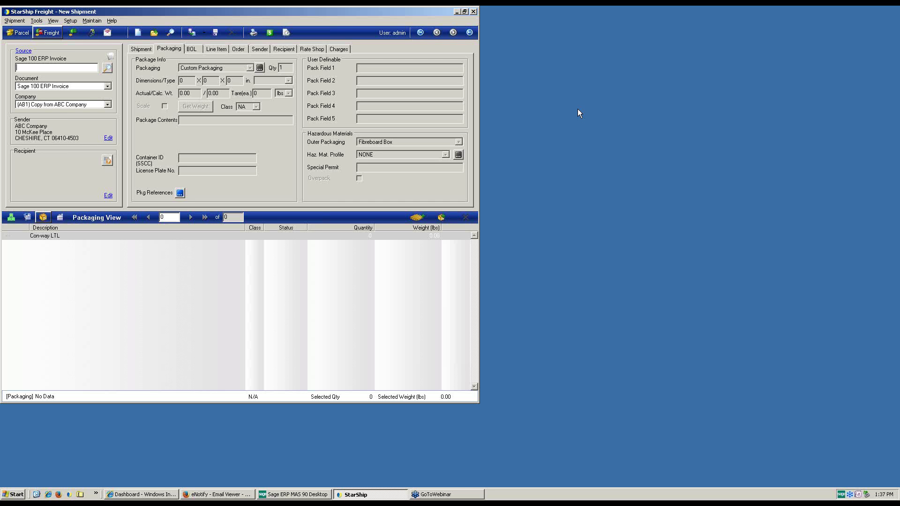
Switch to the Dashboard, drill into customer ABF's shipments, and inspect the 05/06/2014 shipment record's details.
click(457, 12)
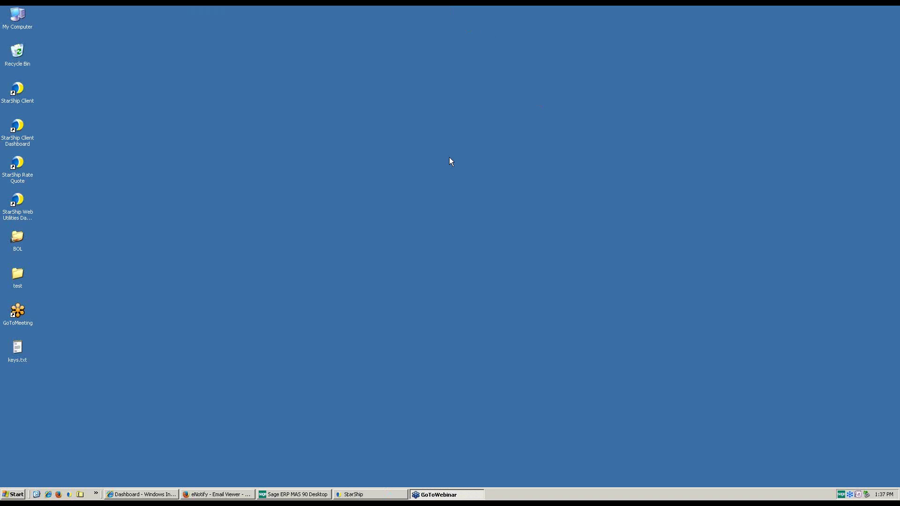
click(123, 496)
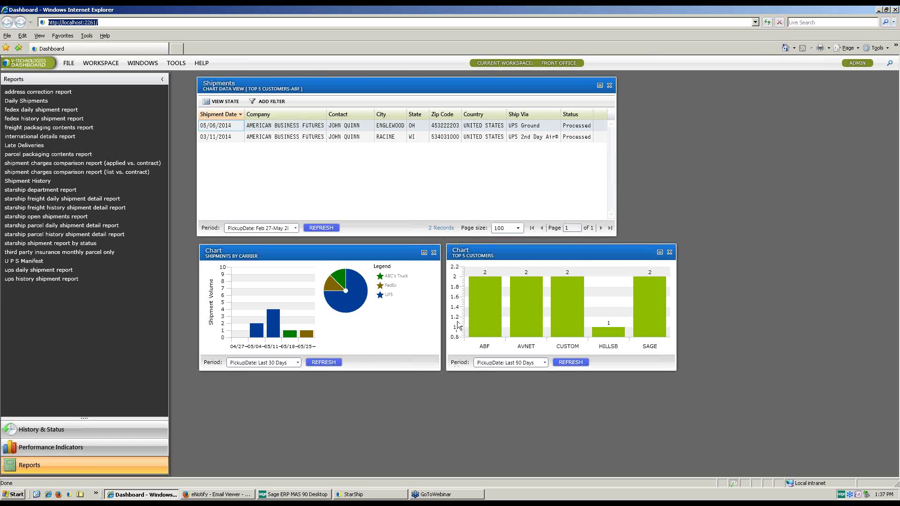
click(486, 318)
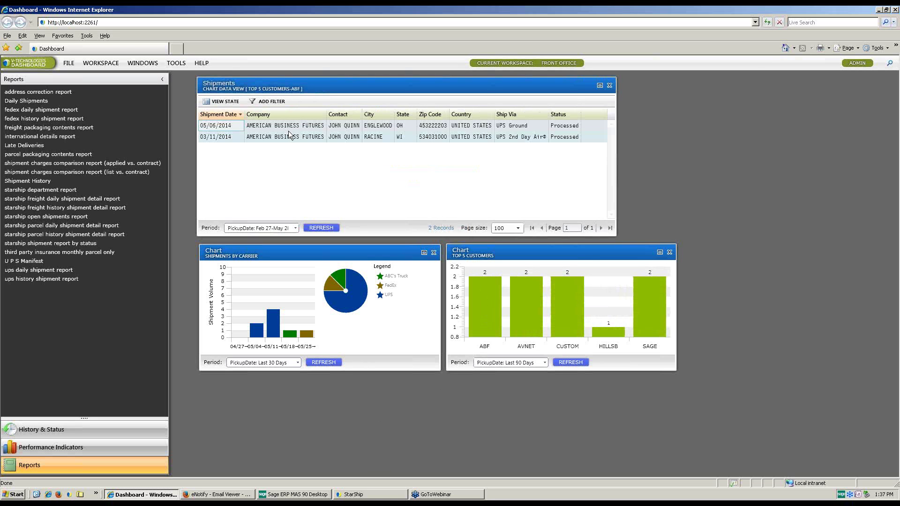
double_click(288, 125)
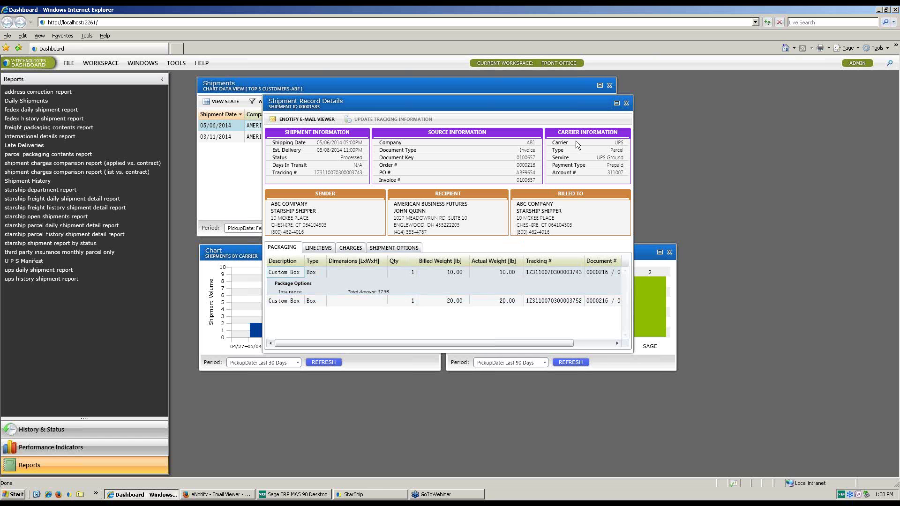
click(627, 103)
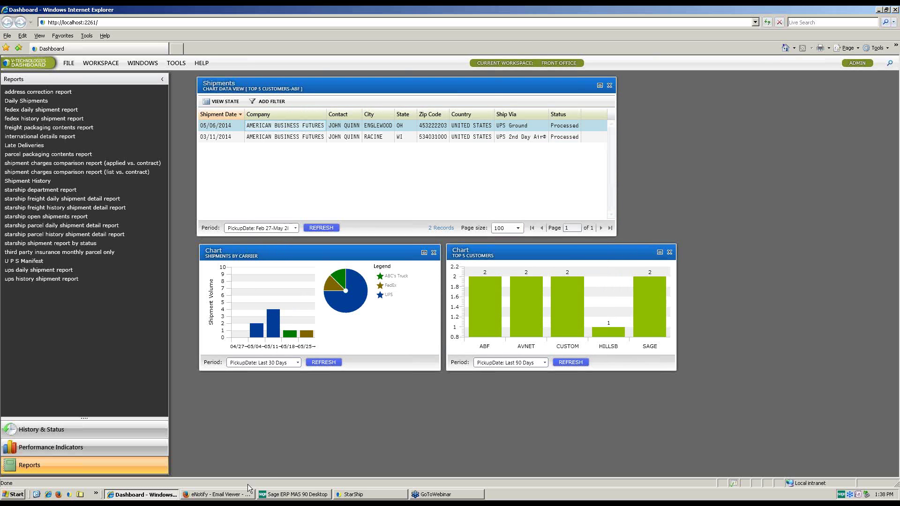
Switch to the eNotify Email Viewer, reload it, and log on with the prefilled credentials.
click(221, 495)
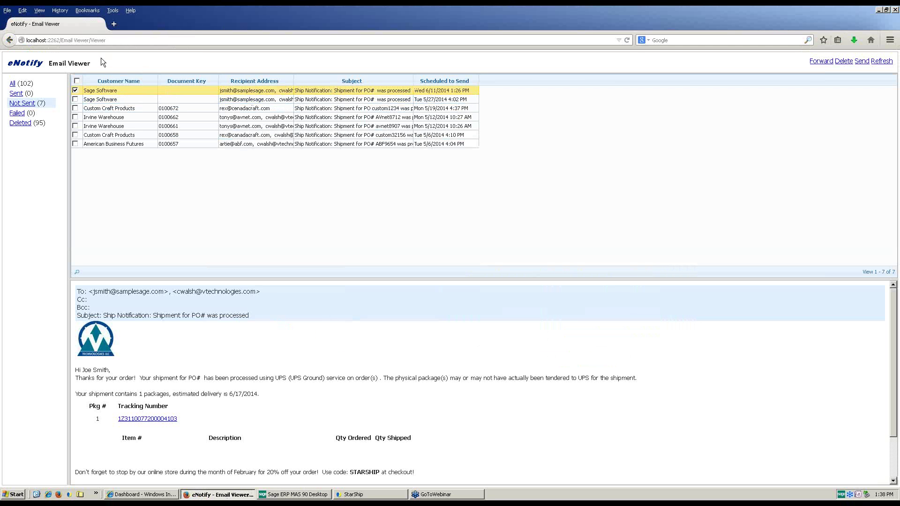
click(630, 42)
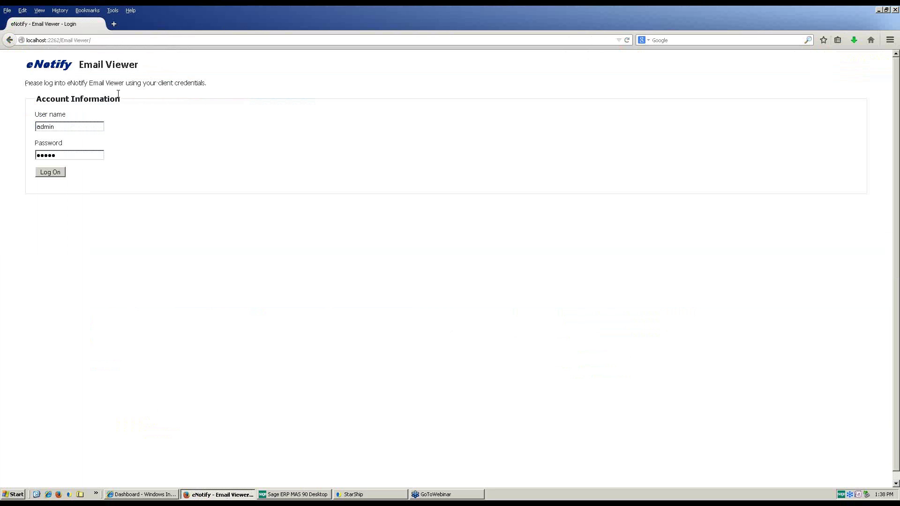
click(43, 173)
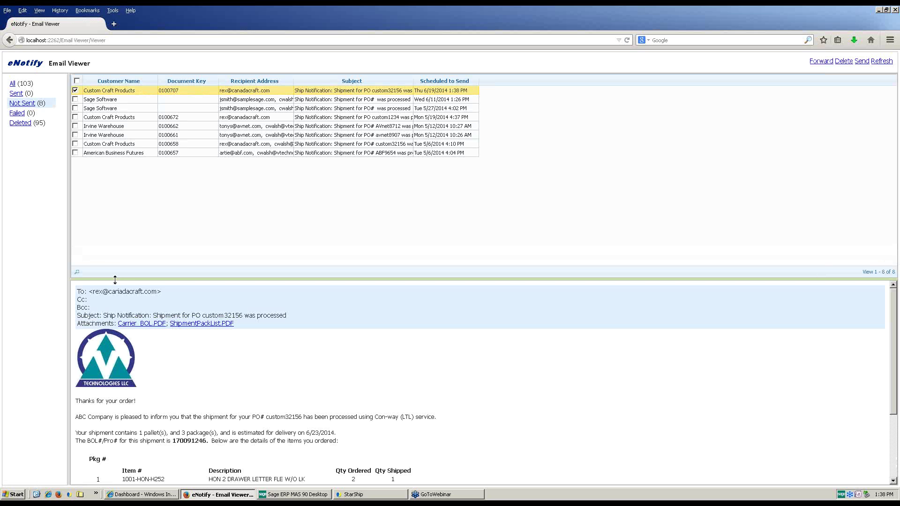
Enlarge the email preview and examine the Custom Craft Products notification's BOL number and purchase order details.
drag(115, 280, 122, 161)
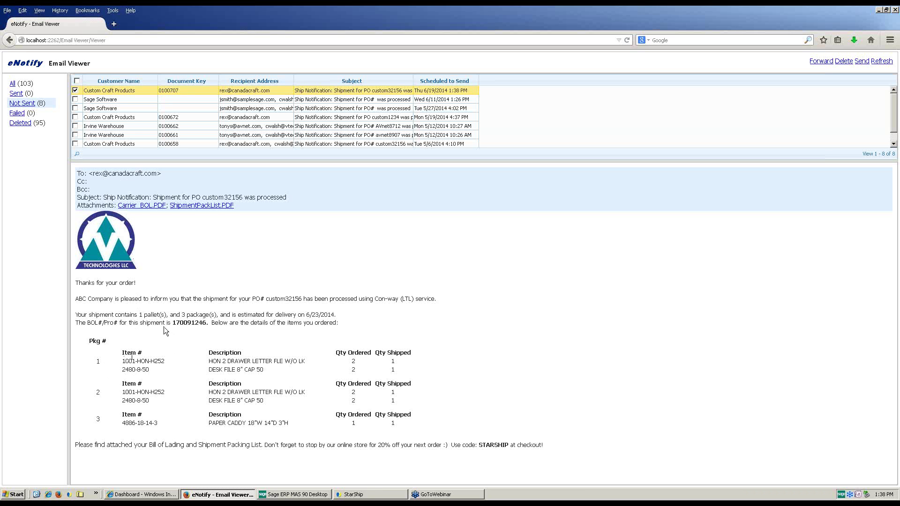
drag(173, 324, 206, 327)
drag(255, 300, 303, 301)
Switch to Sage ERP MAS 90, open Shipping Data Entry, and load the shipped sales order under shipper ID 1.
click(314, 496)
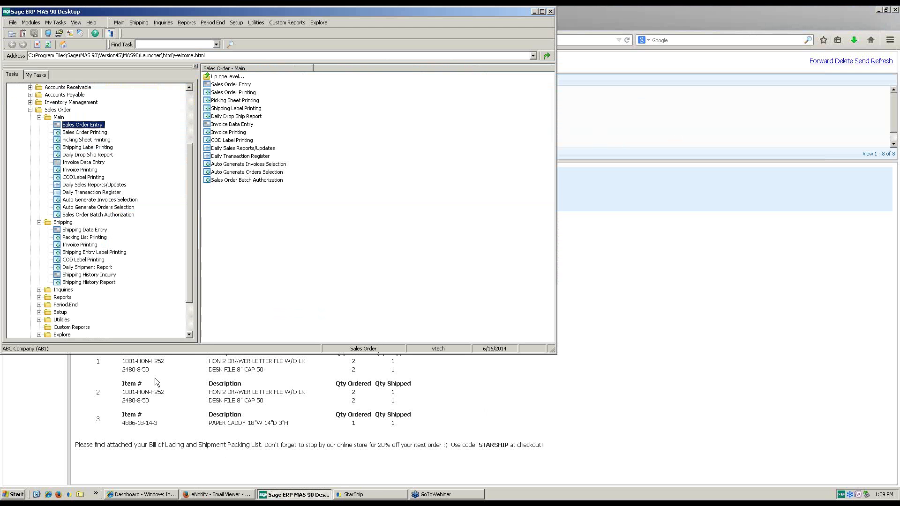
double_click(91, 231)
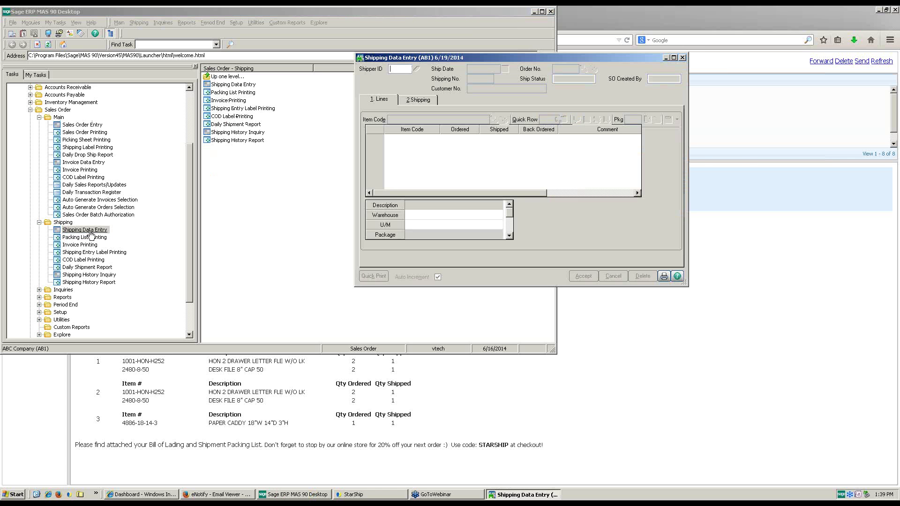
text(1)
text(217)
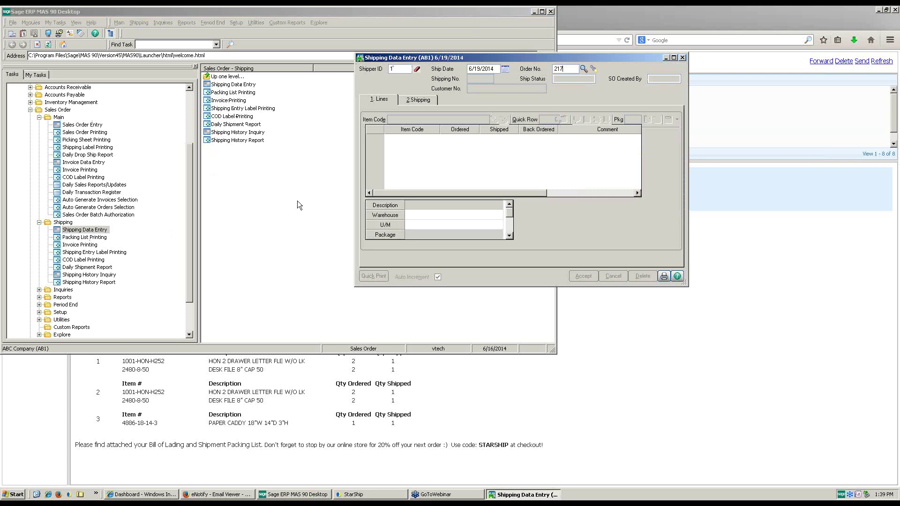
key(Tab)
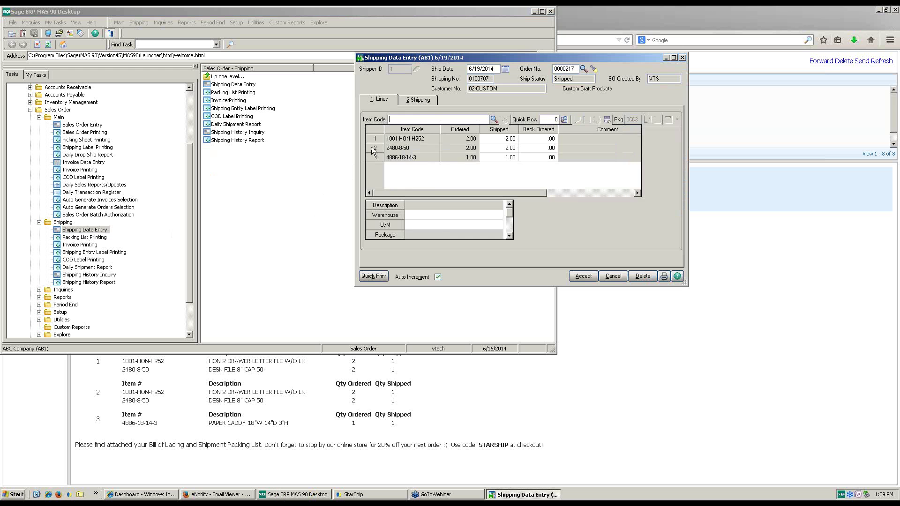
Check the order's freight amount and the package tracking numbers written back to its shipping details.
click(418, 100)
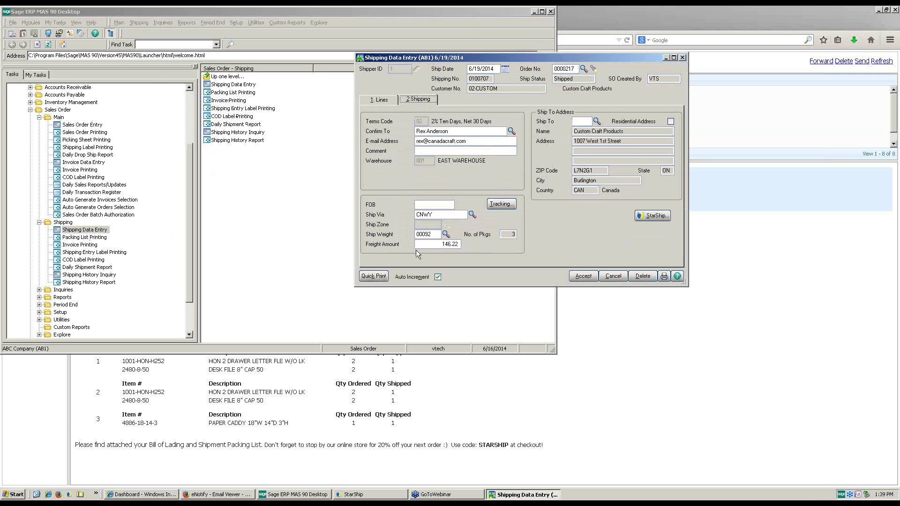
drag(432, 244, 464, 244)
click(501, 203)
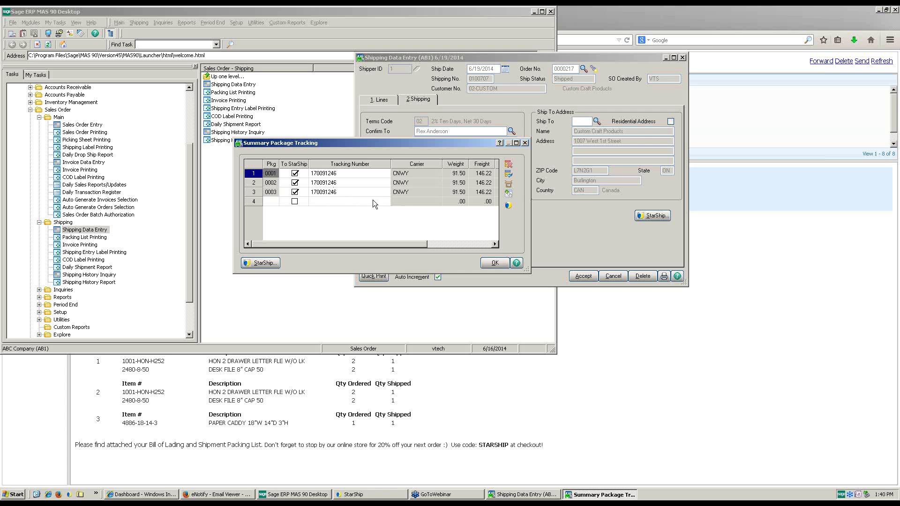
click(492, 264)
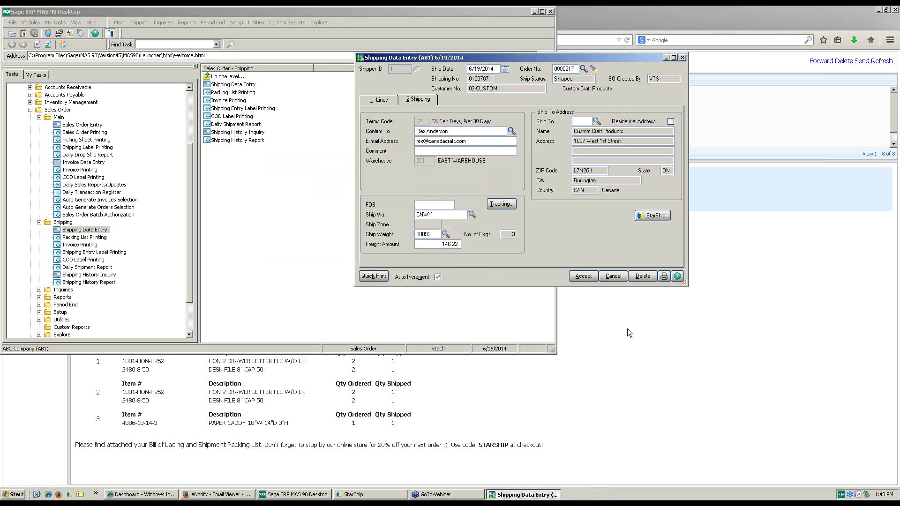
Accept the order's shipping entry and close Shipping Data Entry.
click(591, 278)
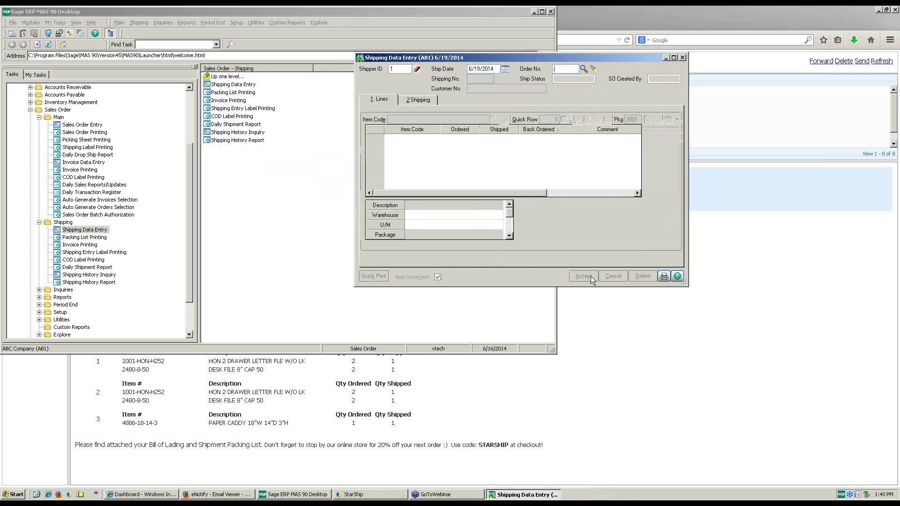
click(683, 58)
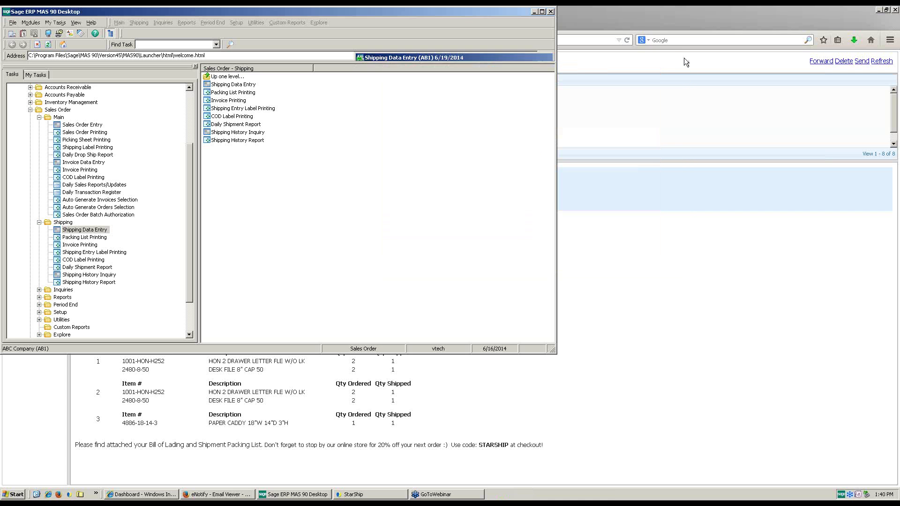
click(882, 62)
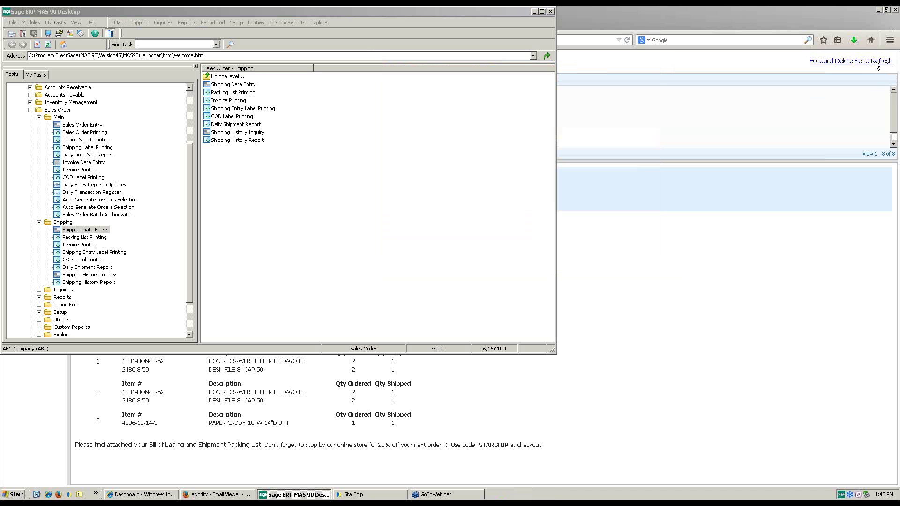